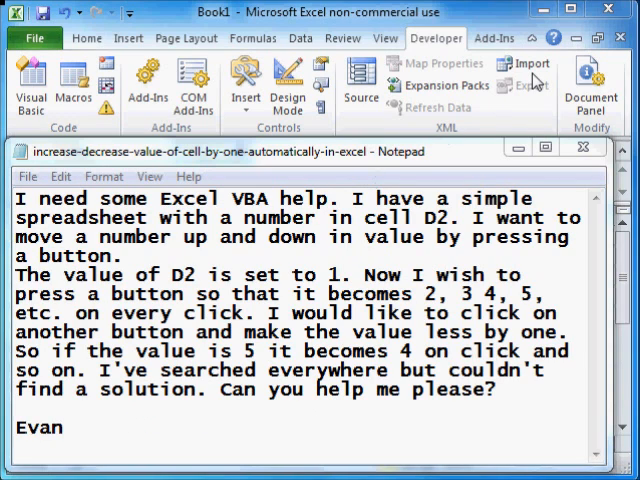
Enter the heading Item in D1 and the starting count 1 in D2.
click(521, 148)
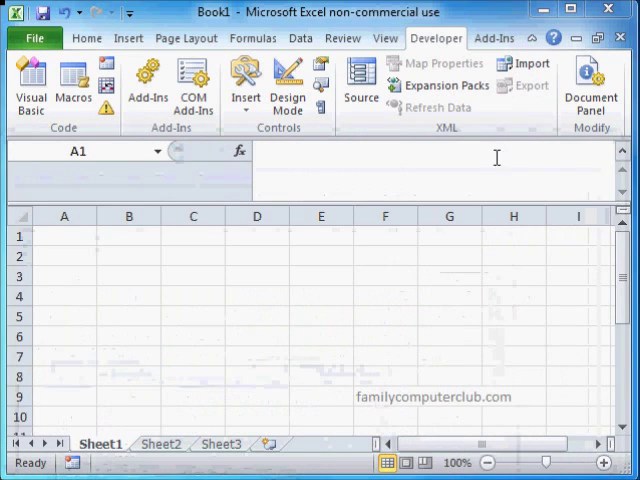
click(253, 235)
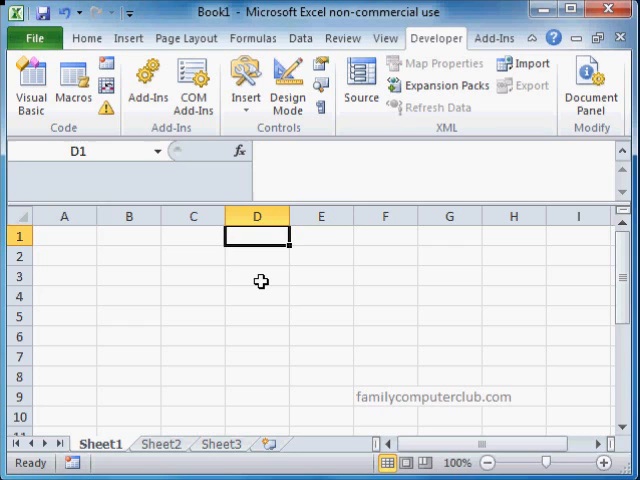
text(I)
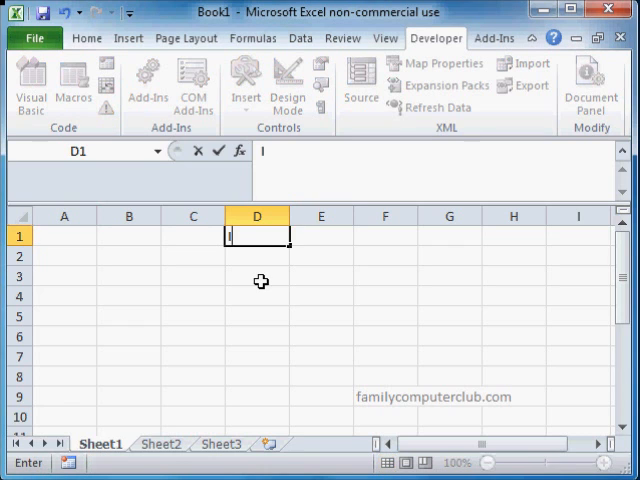
text(tem)
key(Return)
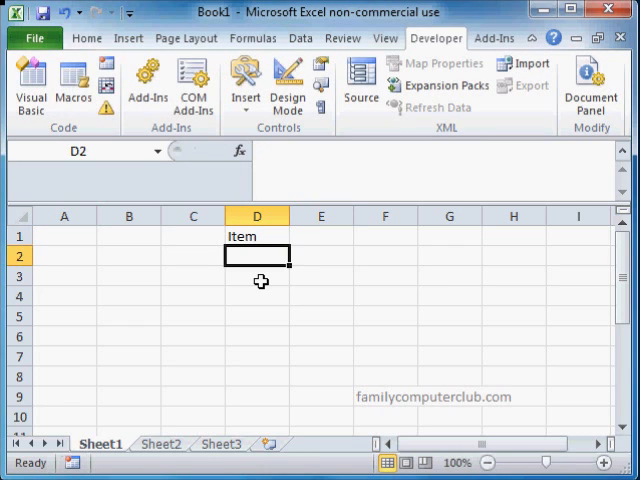
text(1)
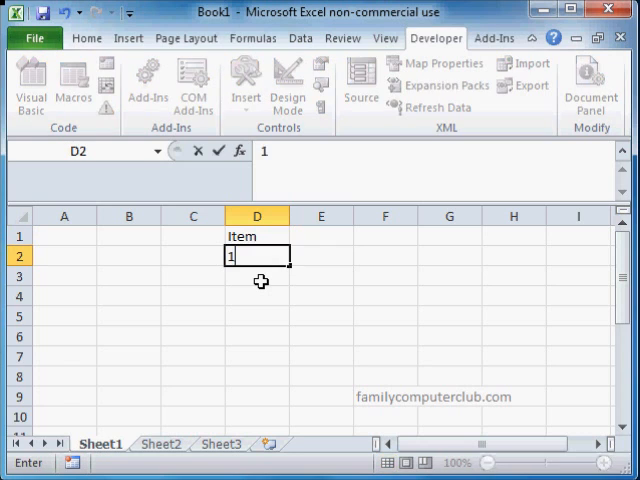
key(Return)
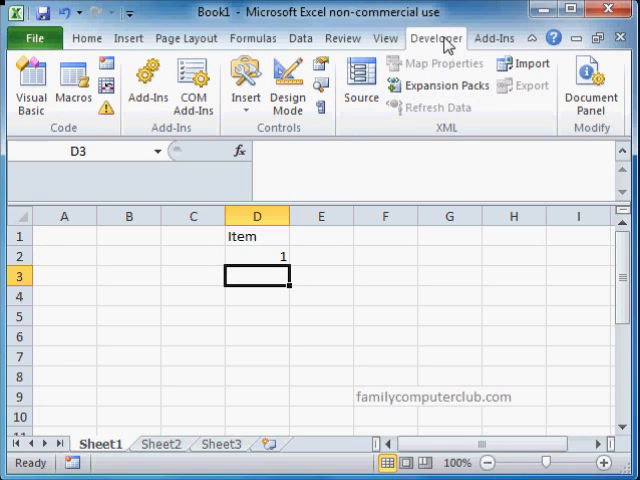
Draw an ActiveX command button (CommandButton1) over cells D5 to D6 from the Developer Insert controls.
click(250, 110)
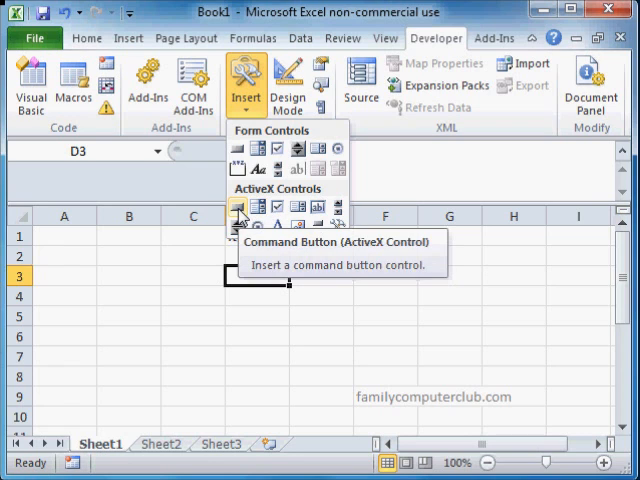
click(238, 208)
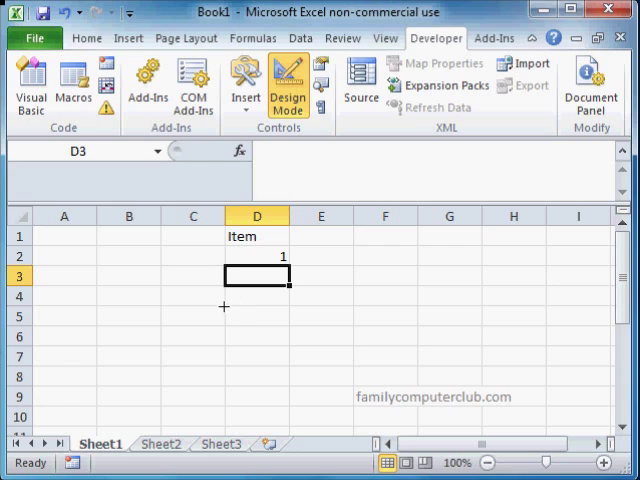
mouse_move(223, 305)
mouse_down()
mouse_move(283, 308)
mouse_move(290, 344)
mouse_up()
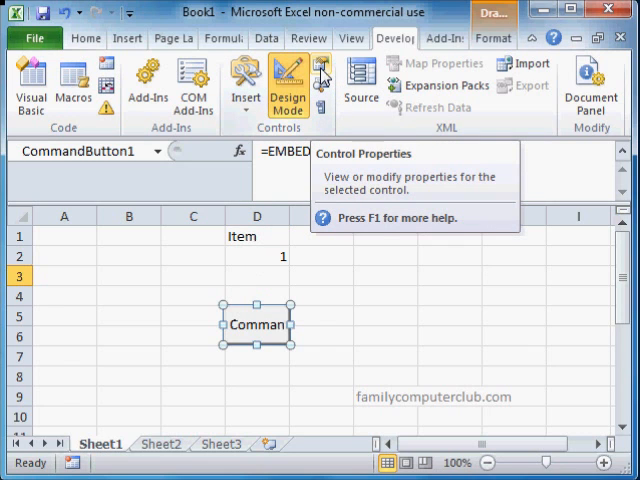
Change CommandButton1's Caption property from CommandButton1 to Add (+1).
click(322, 77)
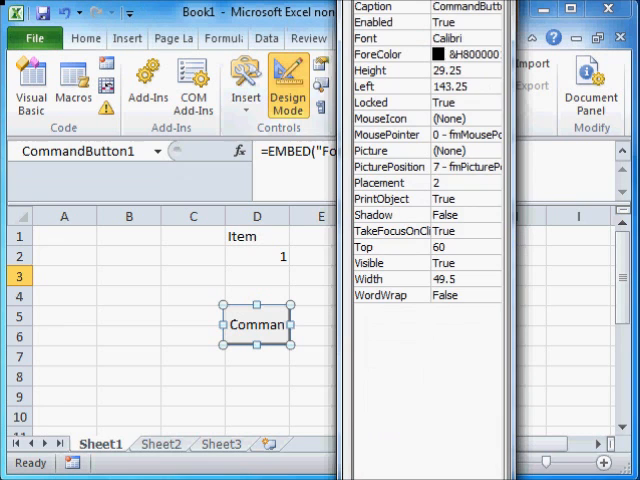
drag(415, 2, 398, 18)
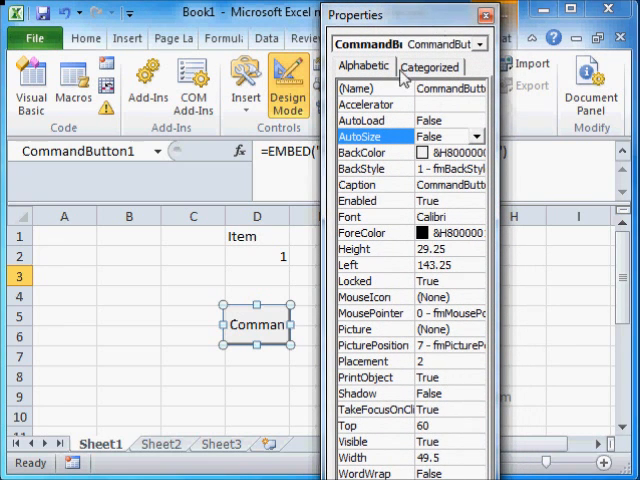
click(425, 186)
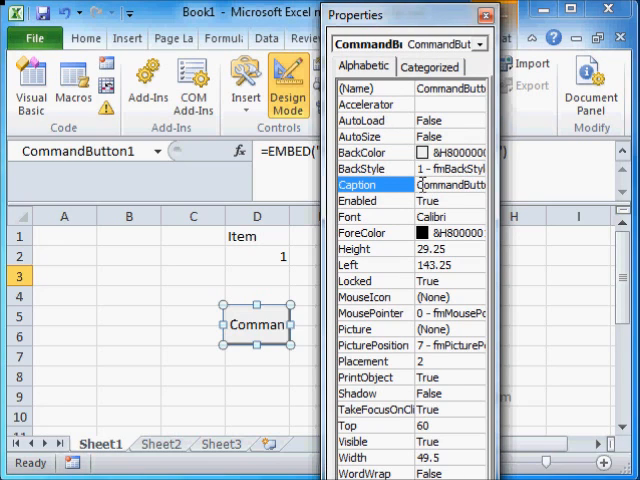
double_click(420, 185)
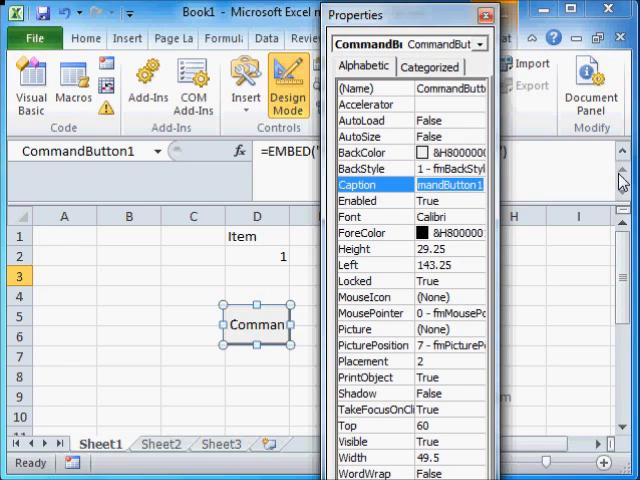
key(Delete)
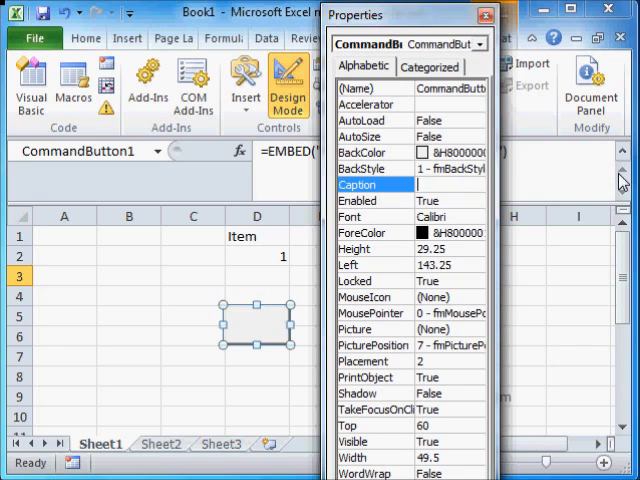
text(Ad)
text(d)
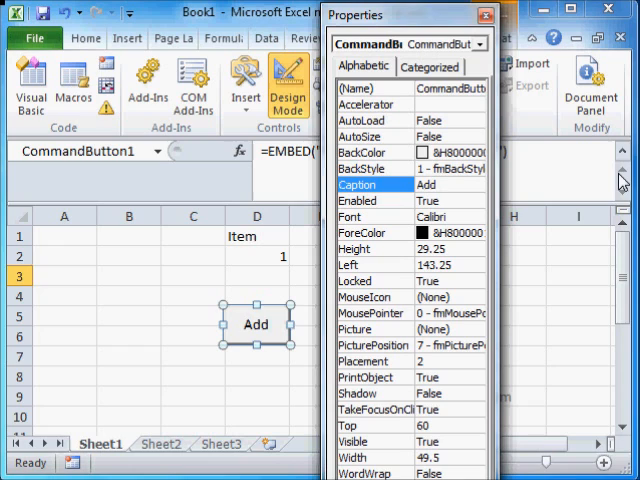
text( ()
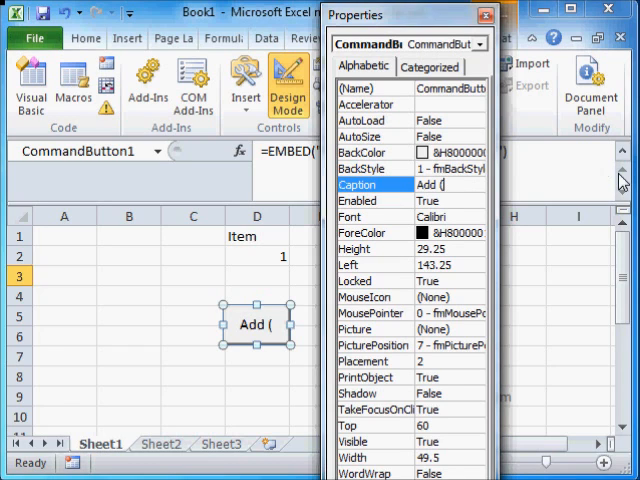
text(+1)
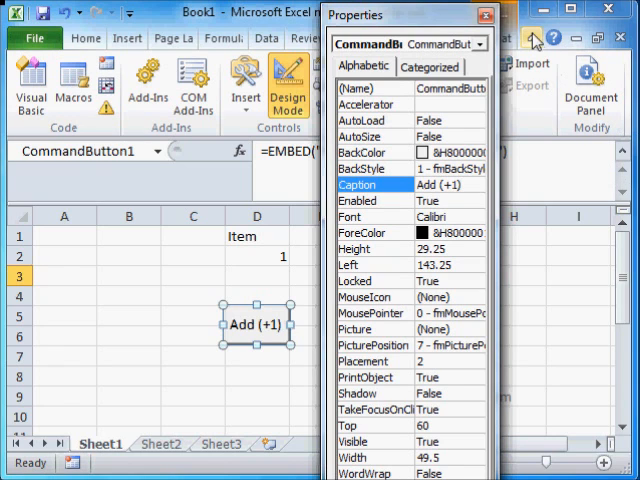
click(485, 15)
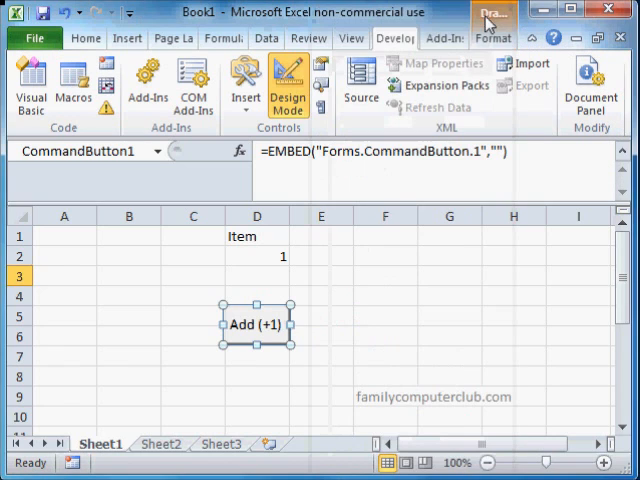
Draw a second ActiveX command button beside Add (+1), starting at cell E5.
click(317, 319)
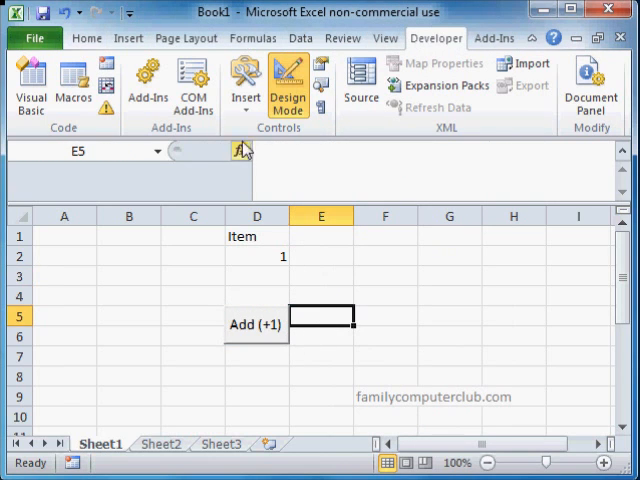
click(246, 105)
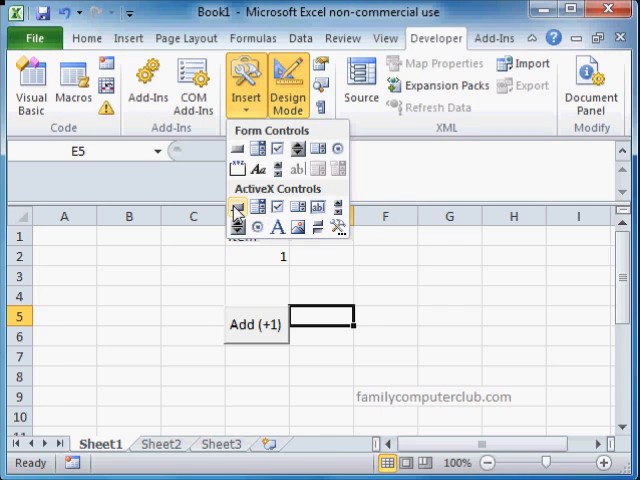
click(238, 208)
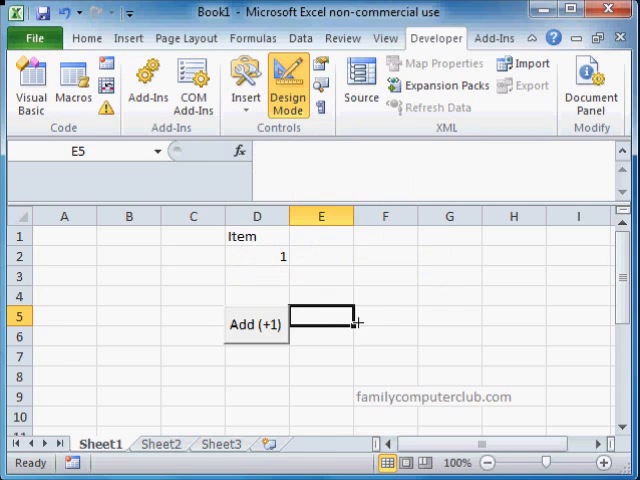
mouse_move(354, 309)
mouse_down()
mouse_move(413, 309)
mouse_move(420, 344)
mouse_up()
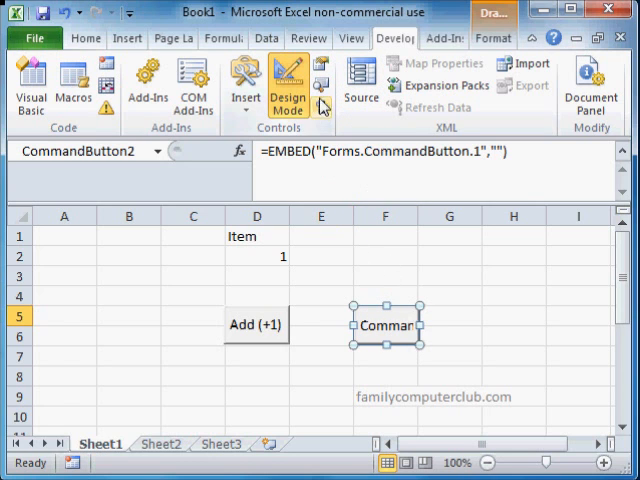
Change the second button's Caption property to Minus(-1).
click(322, 68)
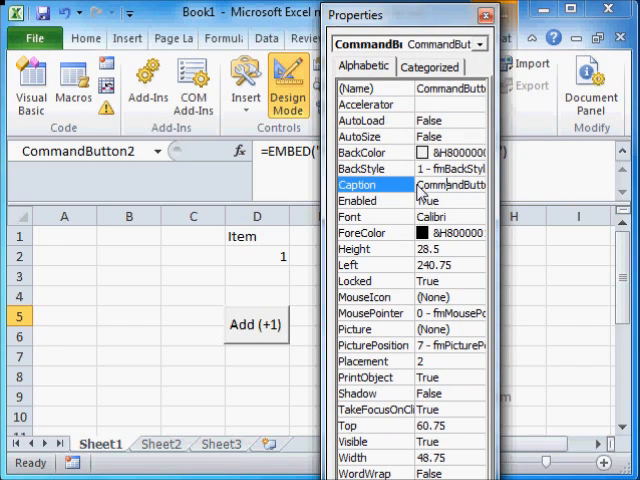
drag(420, 185, 612, 190)
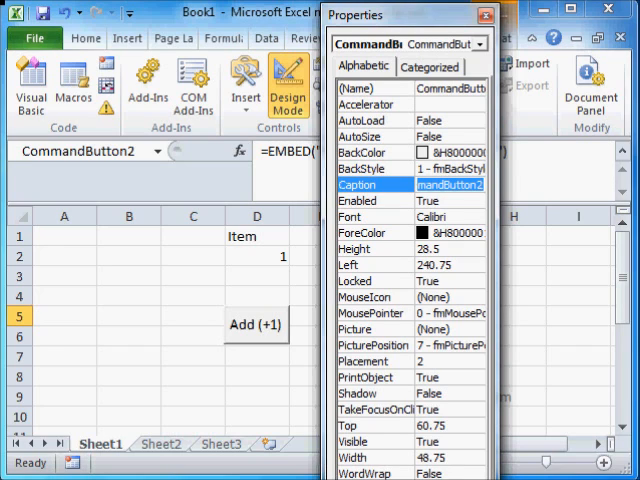
text(Minus(-1)
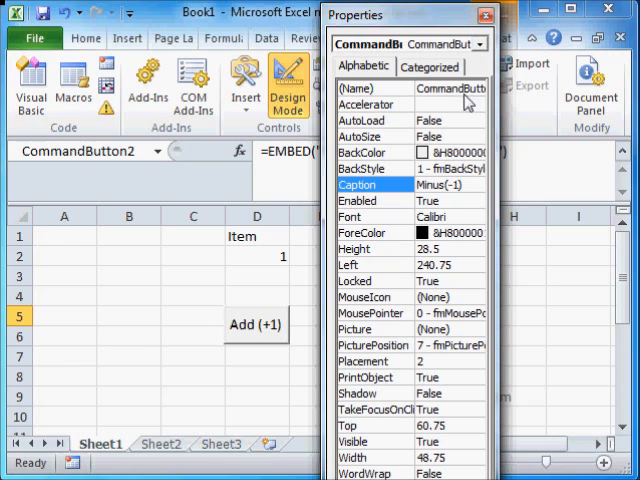
click(486, 15)
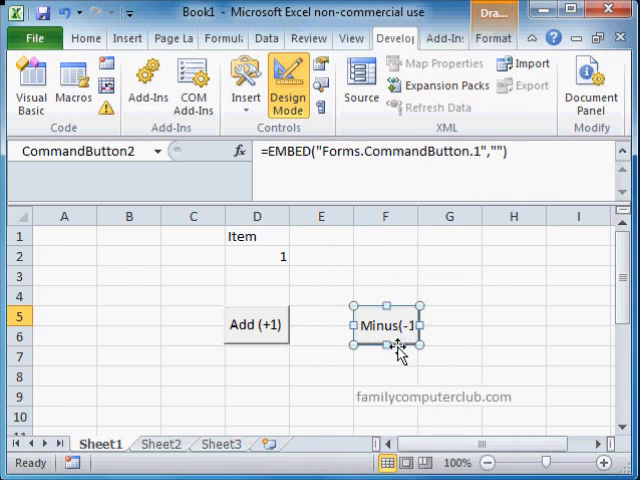
click(503, 322)
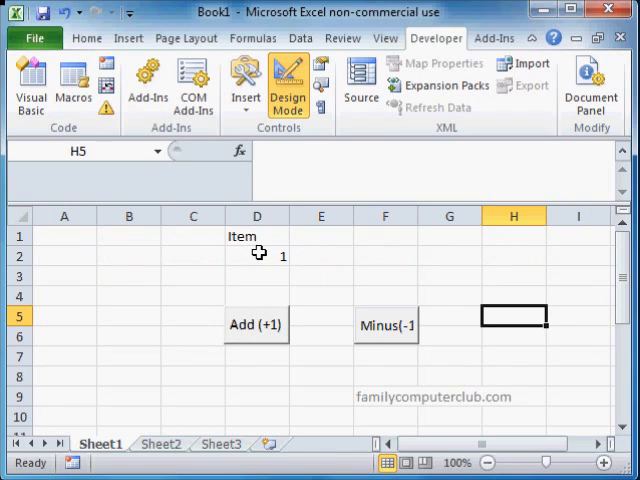
Write Range("D2").Value=Range("D2").Value+1 in CommandButton1_Click for the Add (+1) button.
double_click(255, 328)
text(Ran)
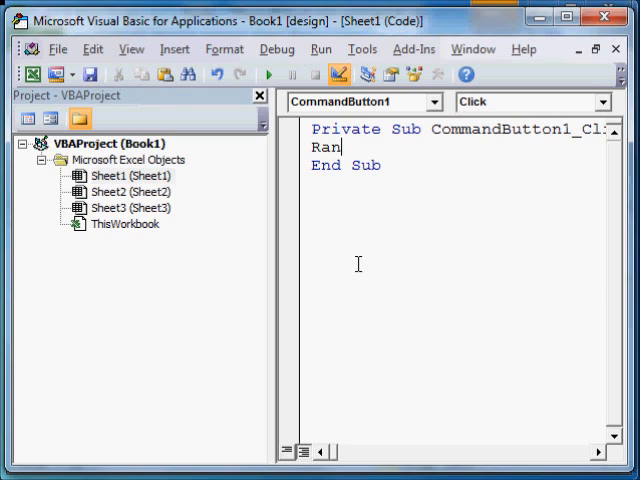
text(ge()
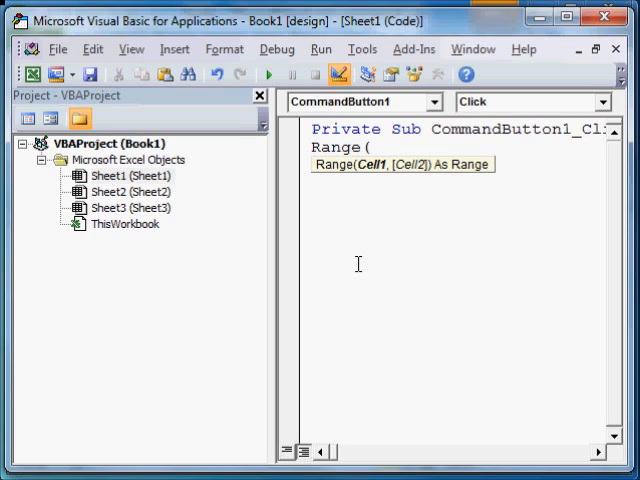
text("D2")
text())
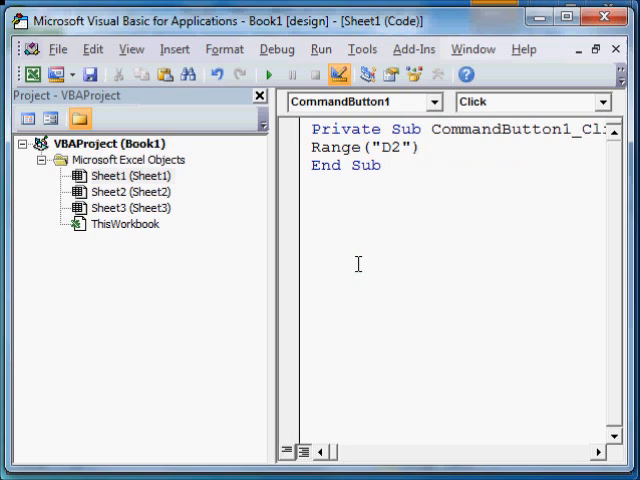
text(.v)
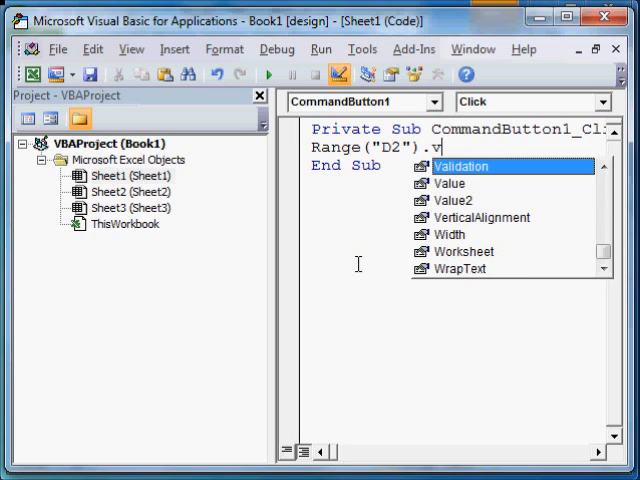
key(Down)
key(Tab)
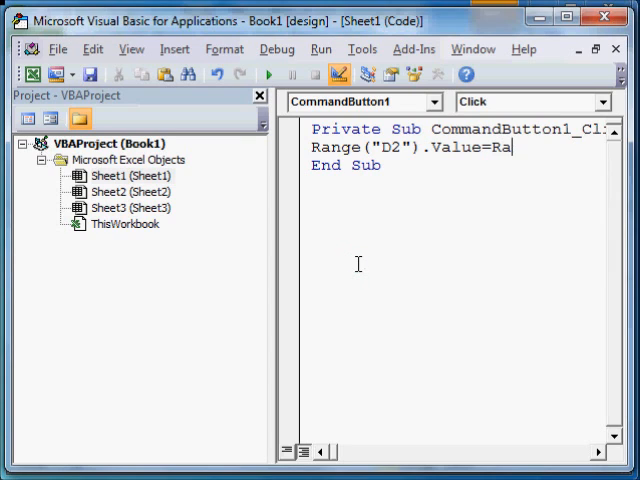
text(nge)
text(("D2")
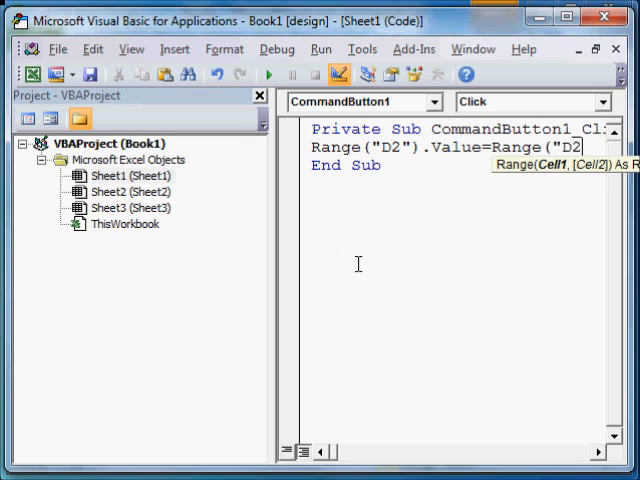
text())
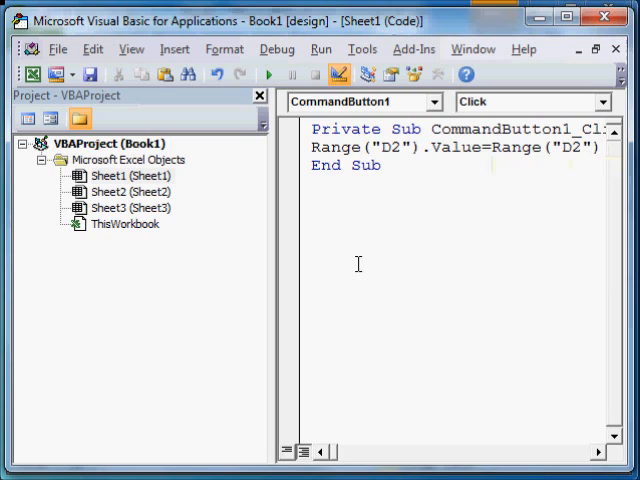
text(.Va)
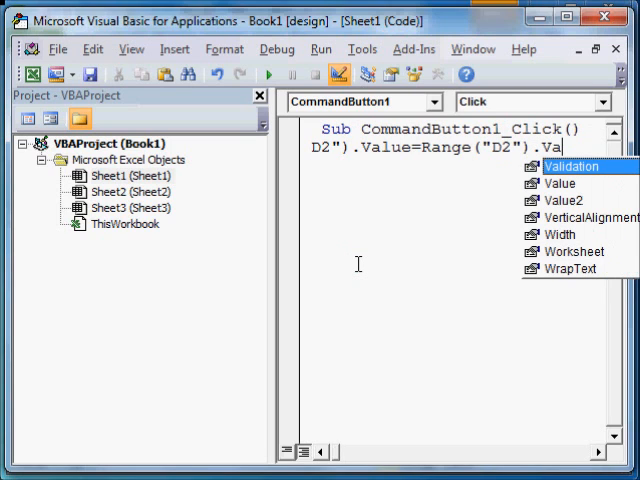
key(Down)
key(Tab)
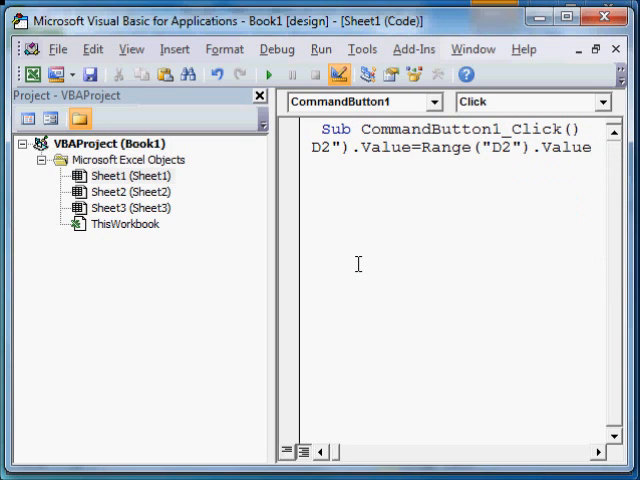
text(1)
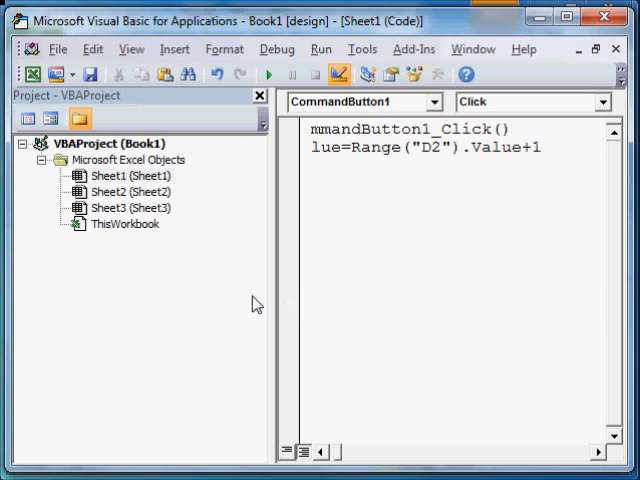
drag(273, 293, 170, 293)
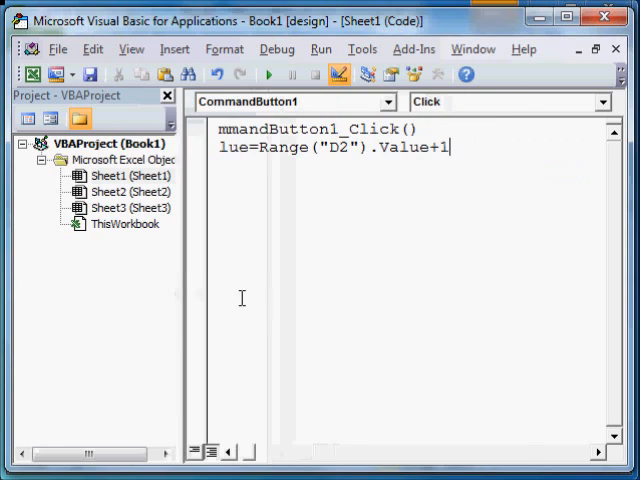
click(228, 451)
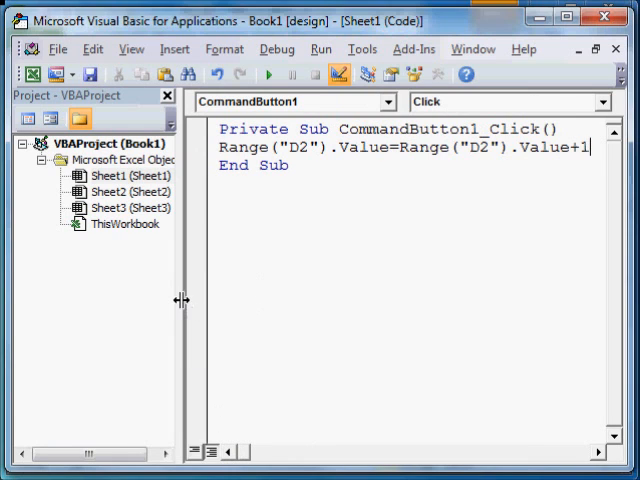
drag(180, 300, 124, 300)
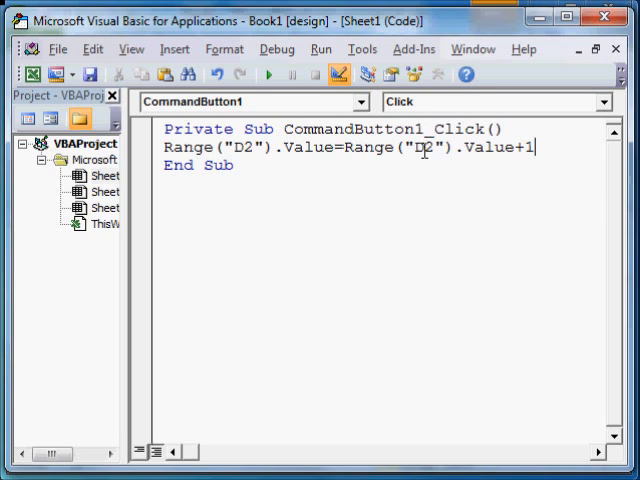
Turn off design mode, click Add (+1) to raise D2 to 5, and find Minus(-1) does nothing.
click(543, 24)
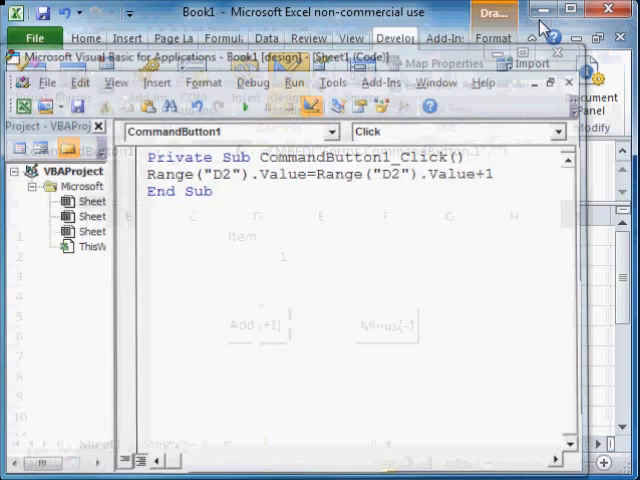
click(257, 358)
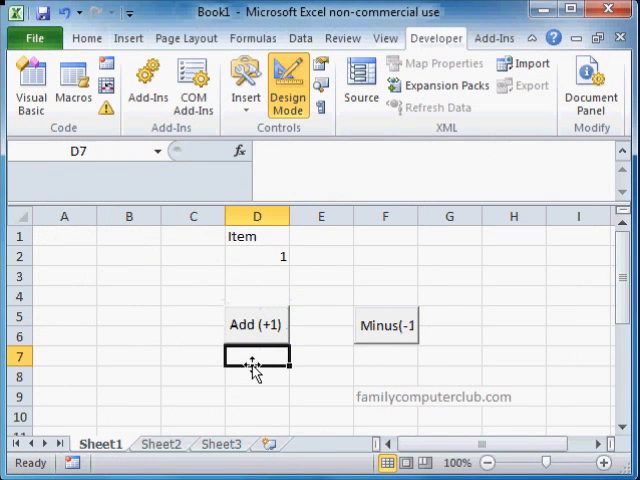
click(288, 100)
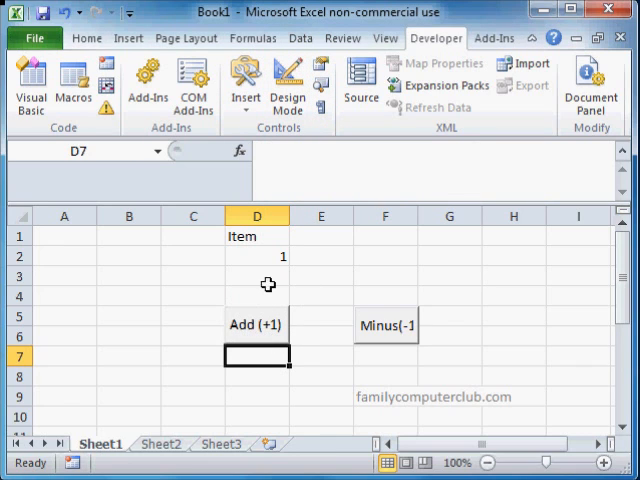
click(258, 325)
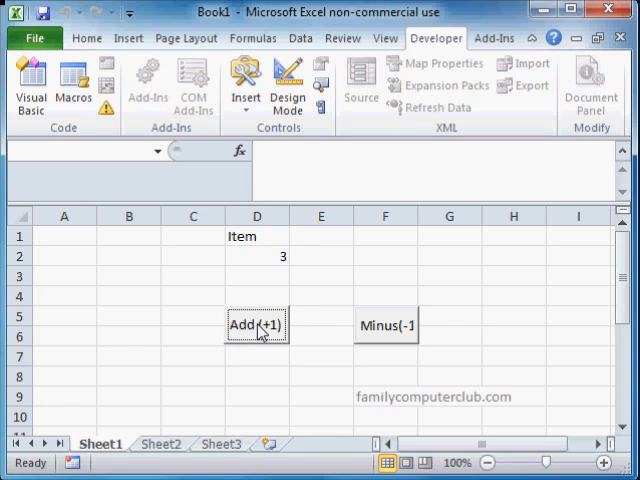
click(262, 330)
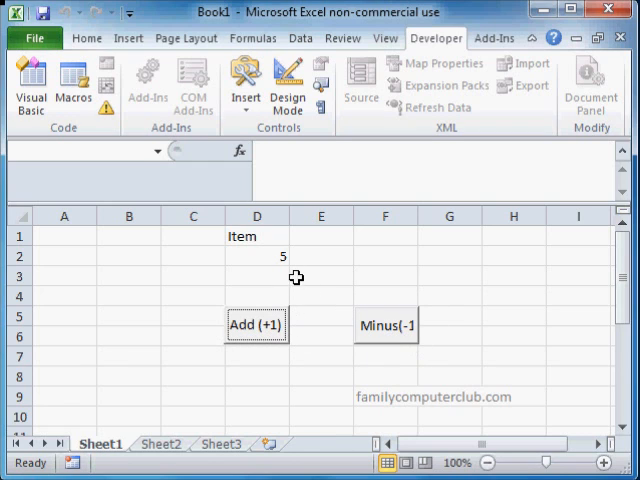
click(382, 330)
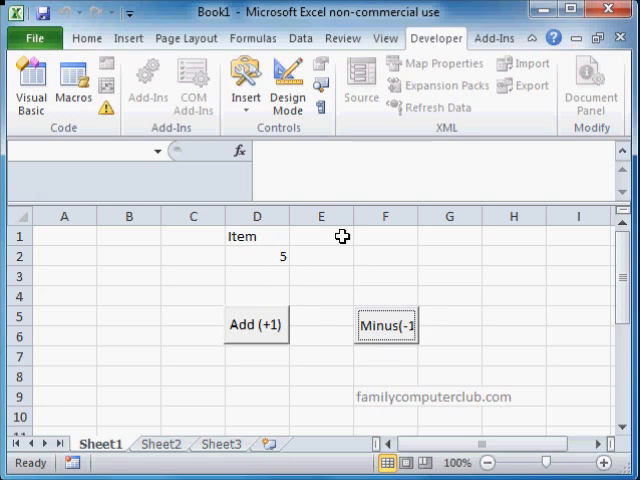
Copy the Range("D2") line into CommandButton2_Click and change +1 to -1.
click(288, 90)
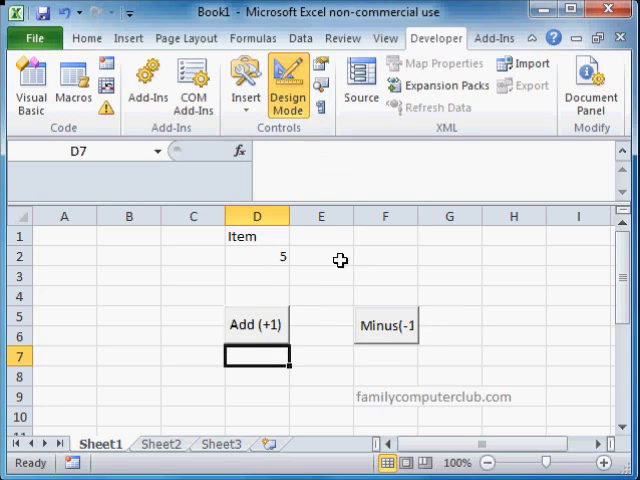
double_click(386, 328)
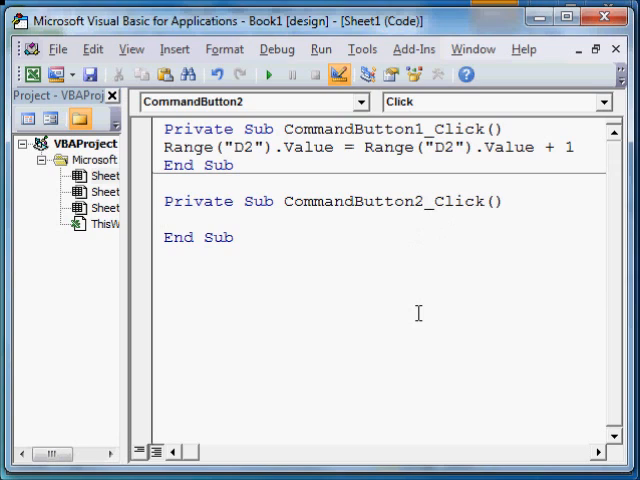
click(151, 147)
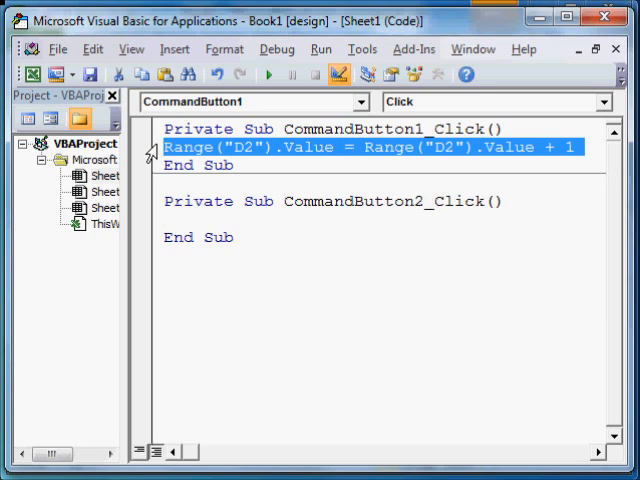
click(182, 214)
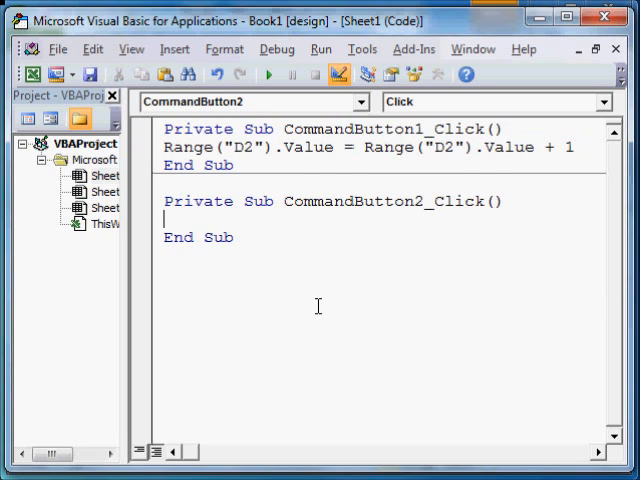
text(Range("D2").Value = Range("D2").Value + 1)
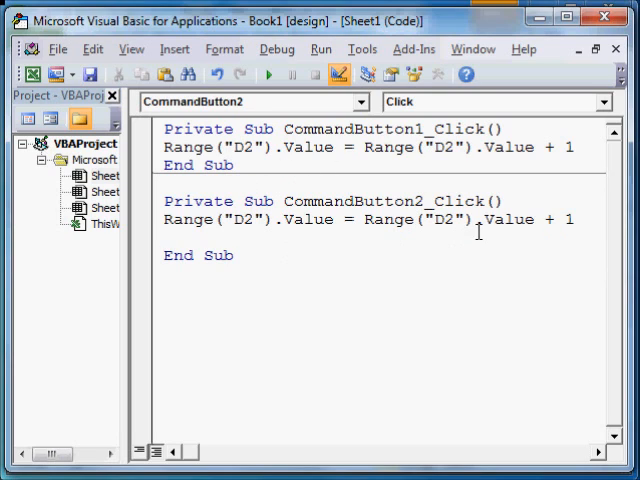
click(551, 219)
key(BackSpace)
text(-)
click(276, 254)
Turn off design mode and alternate Minus(-1) and Add (+1) so D2 toggles between 4 and 5, ending at 4.
click(539, 18)
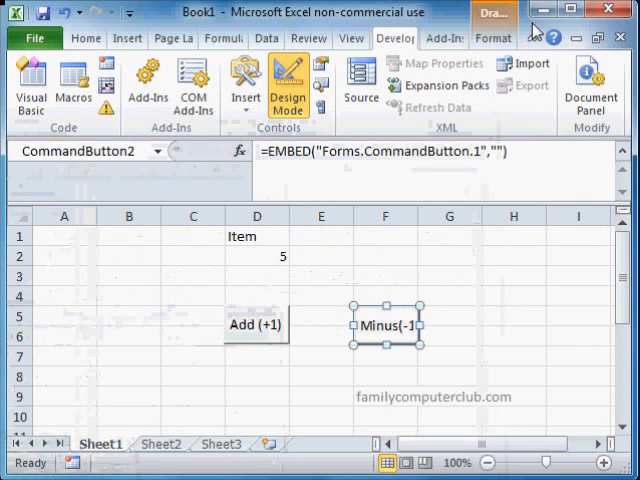
click(474, 340)
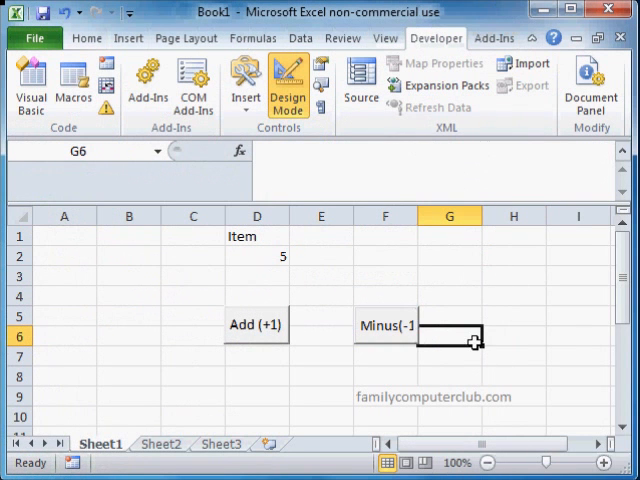
click(290, 97)
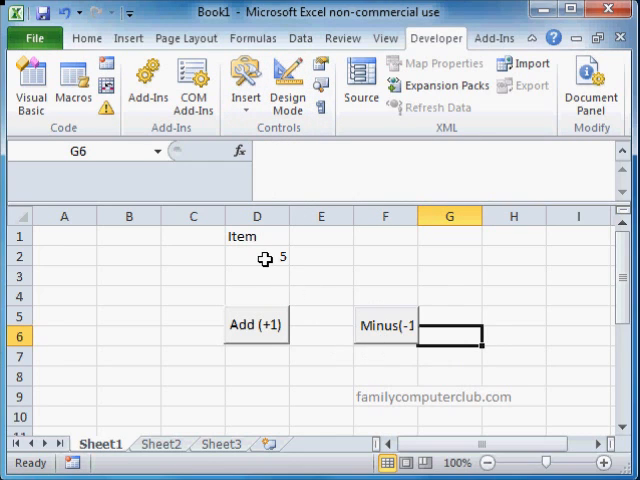
click(385, 326)
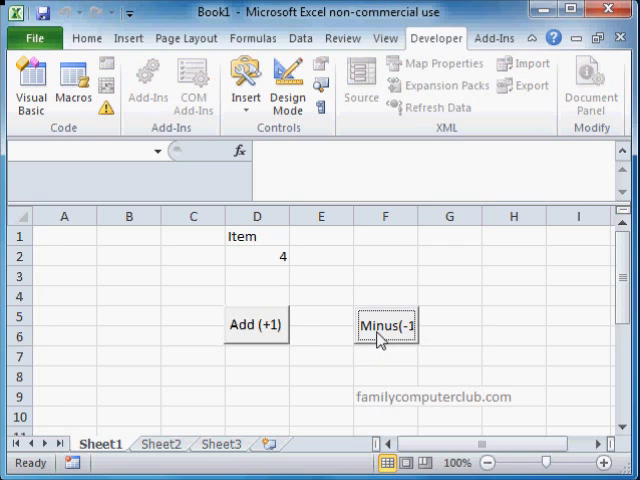
click(268, 330)
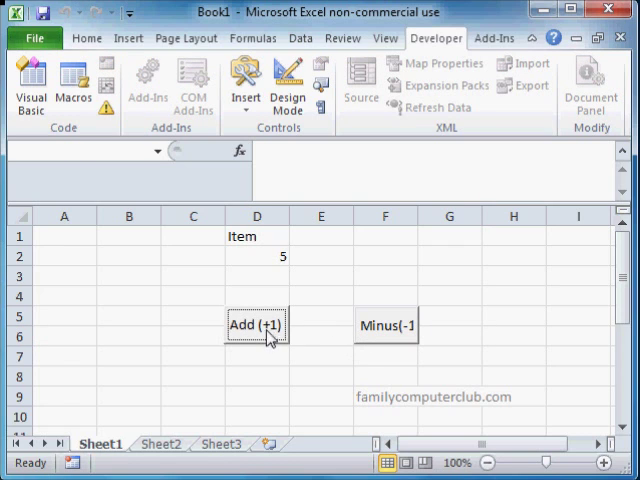
click(379, 339)
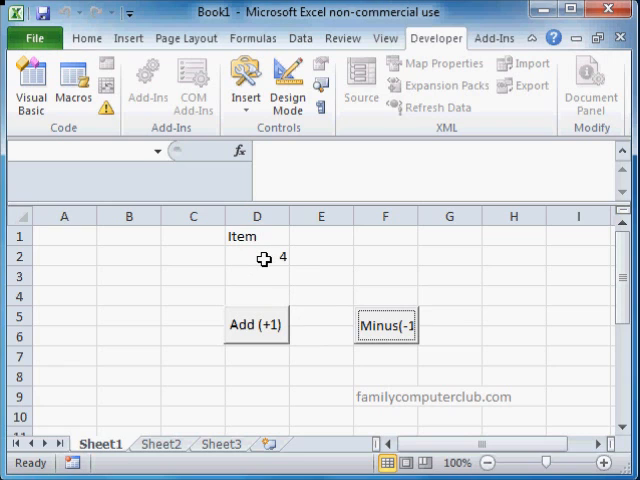
click(248, 327)
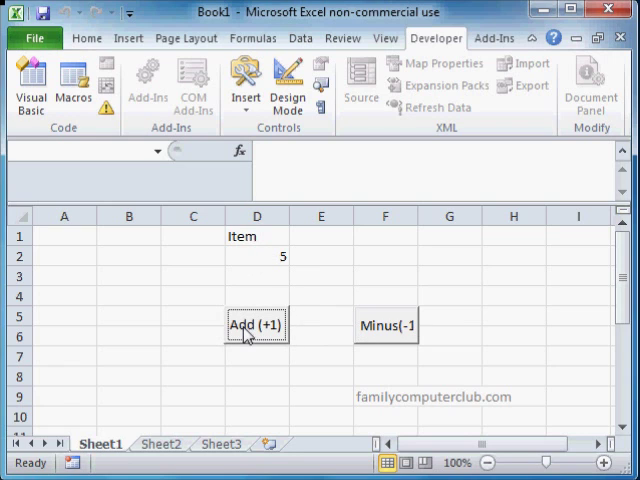
click(390, 327)
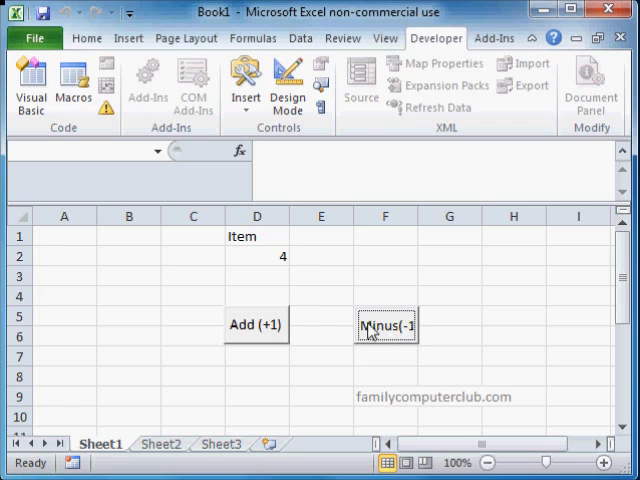
click(257, 330)
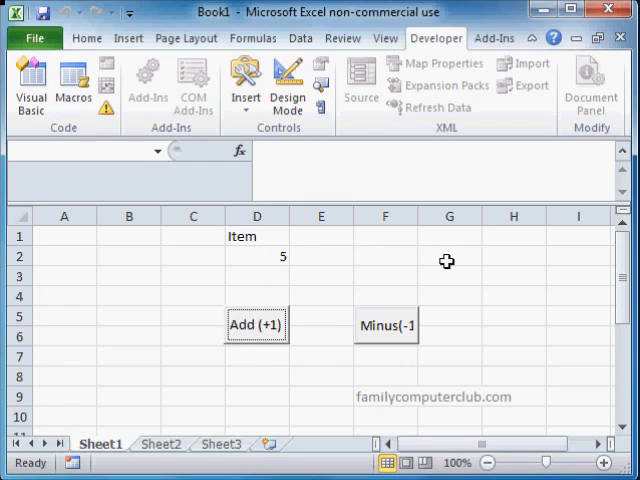
click(392, 338)
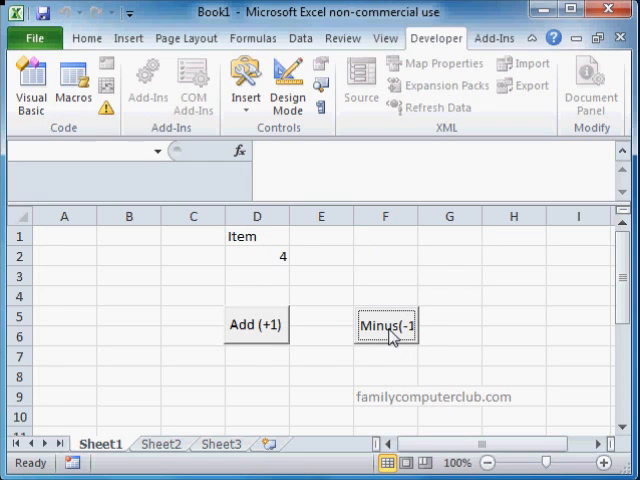